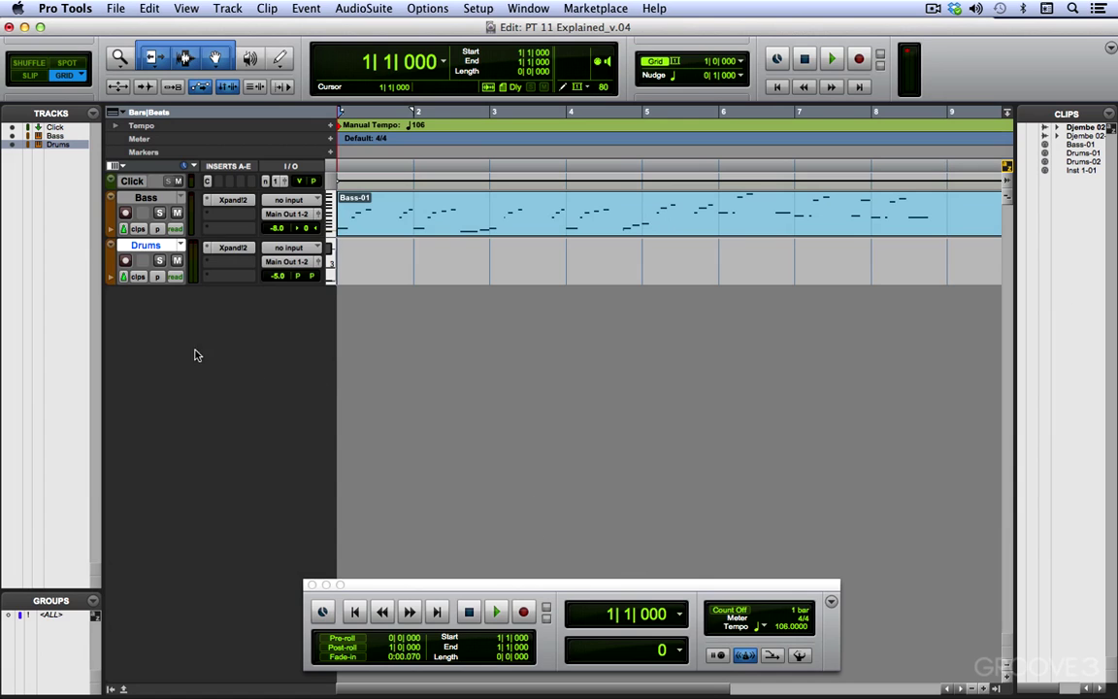
# Check the Drums track's Xpand2 instrument, close it, and adjust the timeline zoom
pyautogui.click(231, 248)
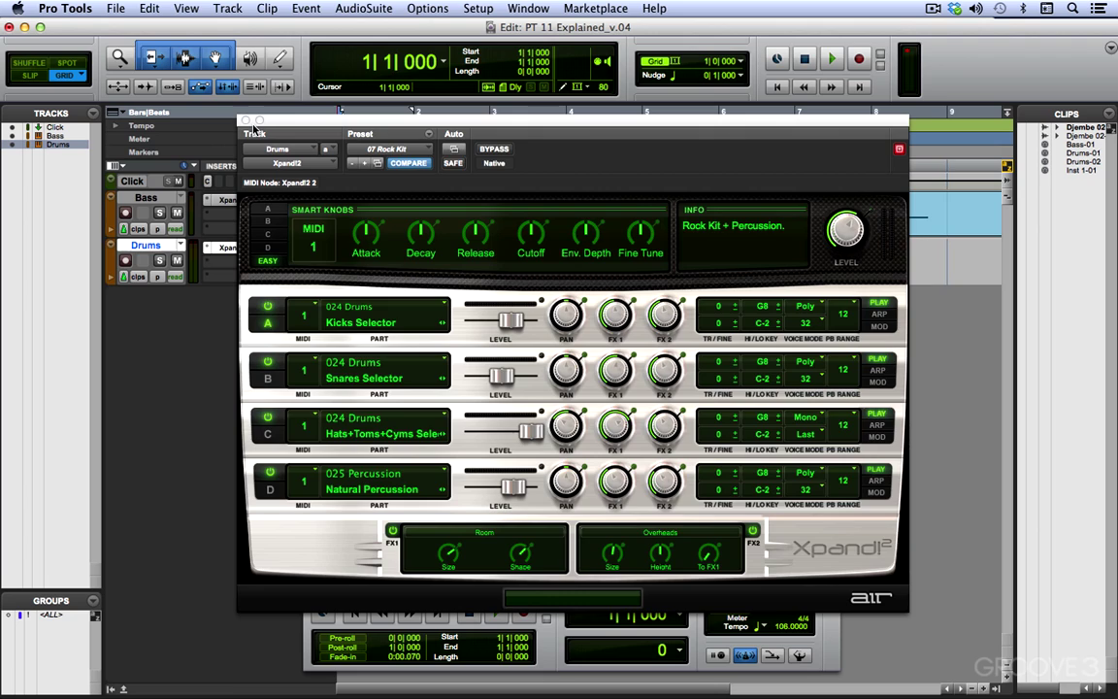
pyautogui.click(245, 121)
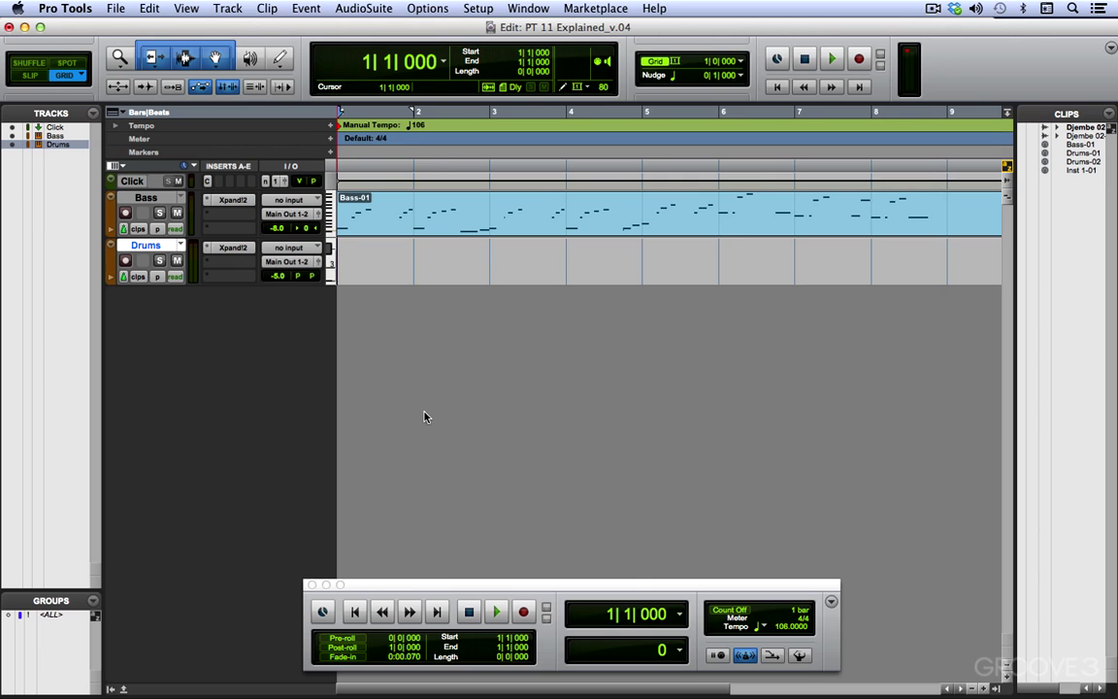
pyautogui.press('super+bracketleft')
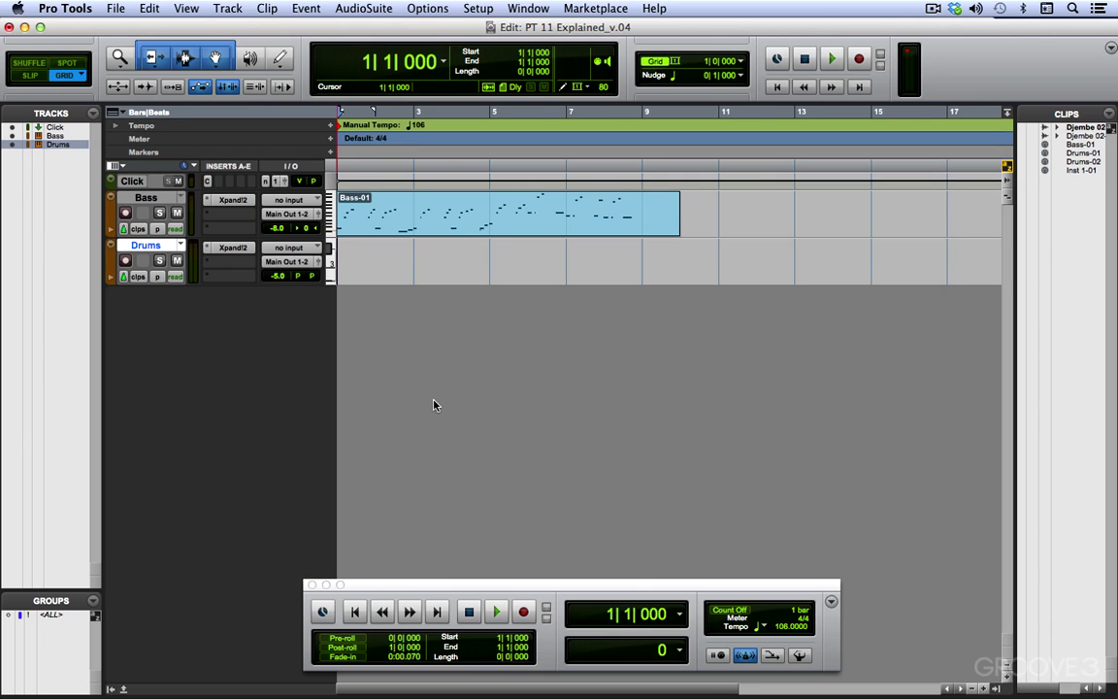
pyautogui.press('super+bracketright')
pyautogui.press('super+bracketright')
# Zoom out to show bars 1–17 and trim Bass-01's end back to bar 9
pyautogui.press('super+bracketleft')
pyautogui.press('super+bracketleft')
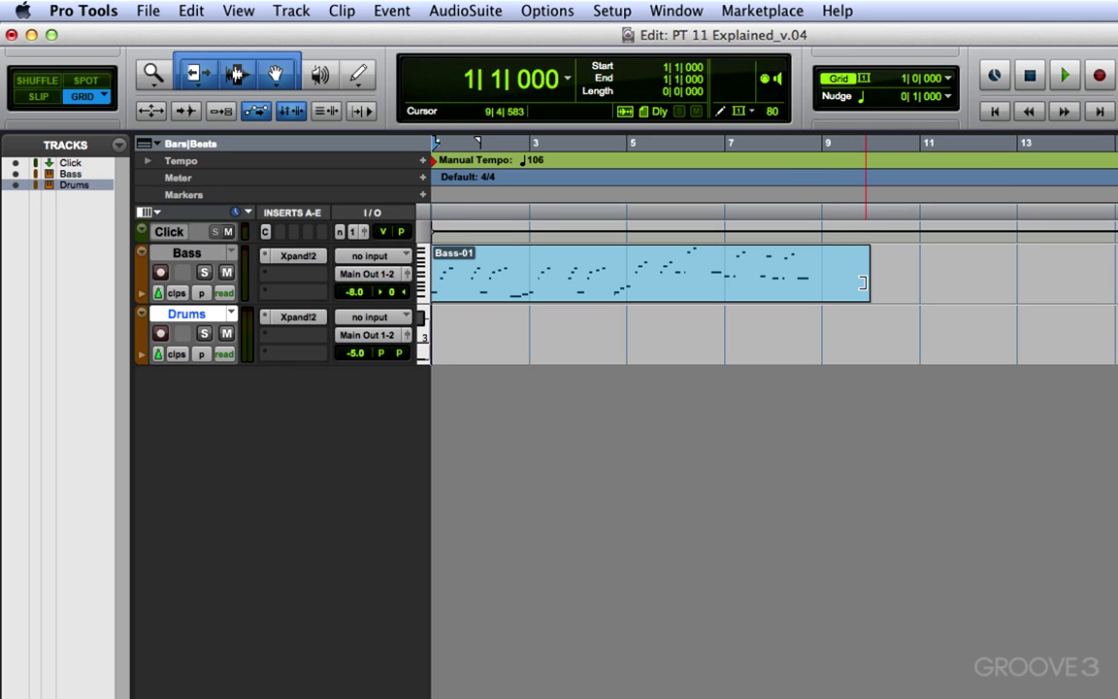
pyautogui.moveTo(862, 281); pyautogui.dragTo(825, 288)
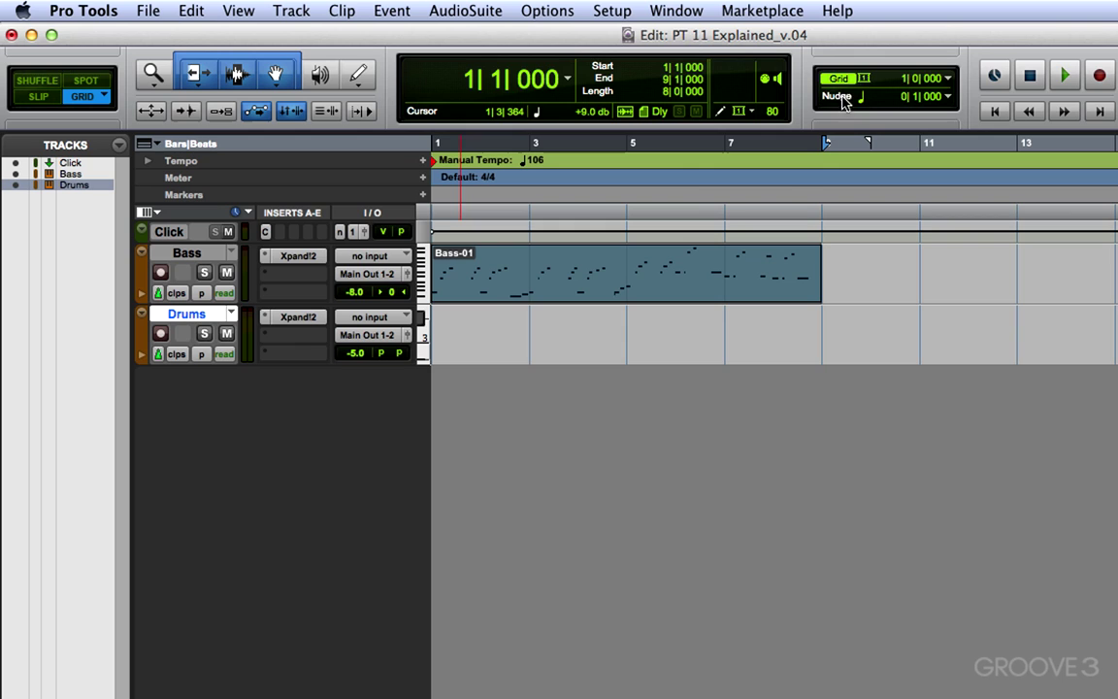
pyautogui.moveTo(818, 282); pyautogui.dragTo(809, 243)
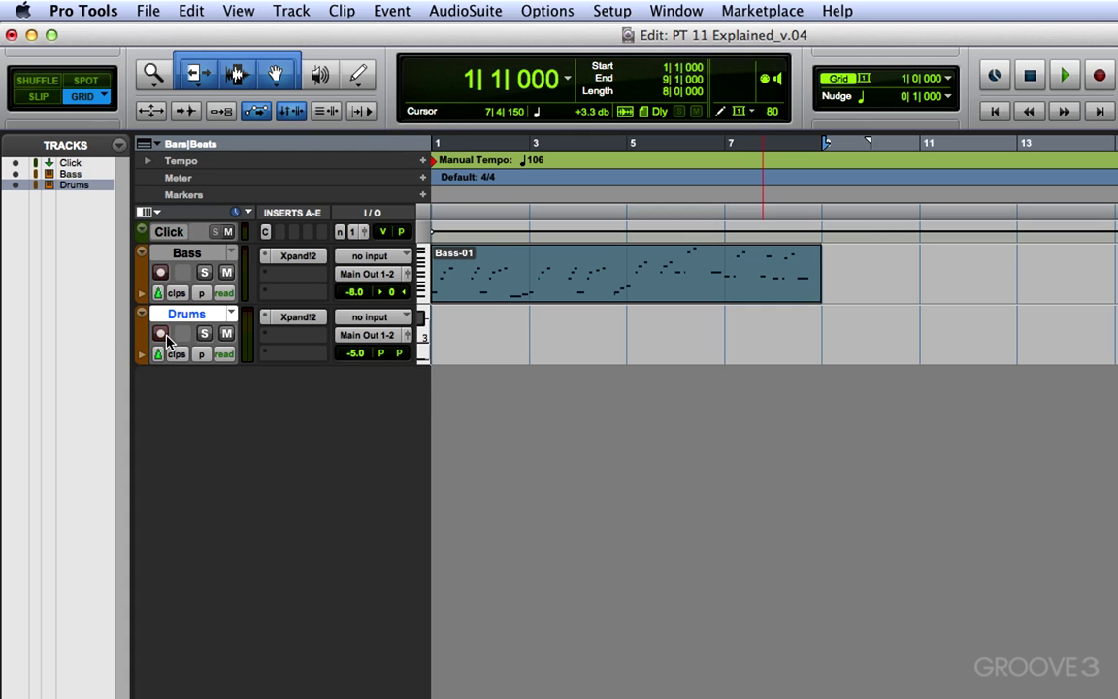
# Turn on Loop Playback, MIDI Merge and Wait for Note for the 1|1|000–9|1|000 range
pyautogui.press('super+1')
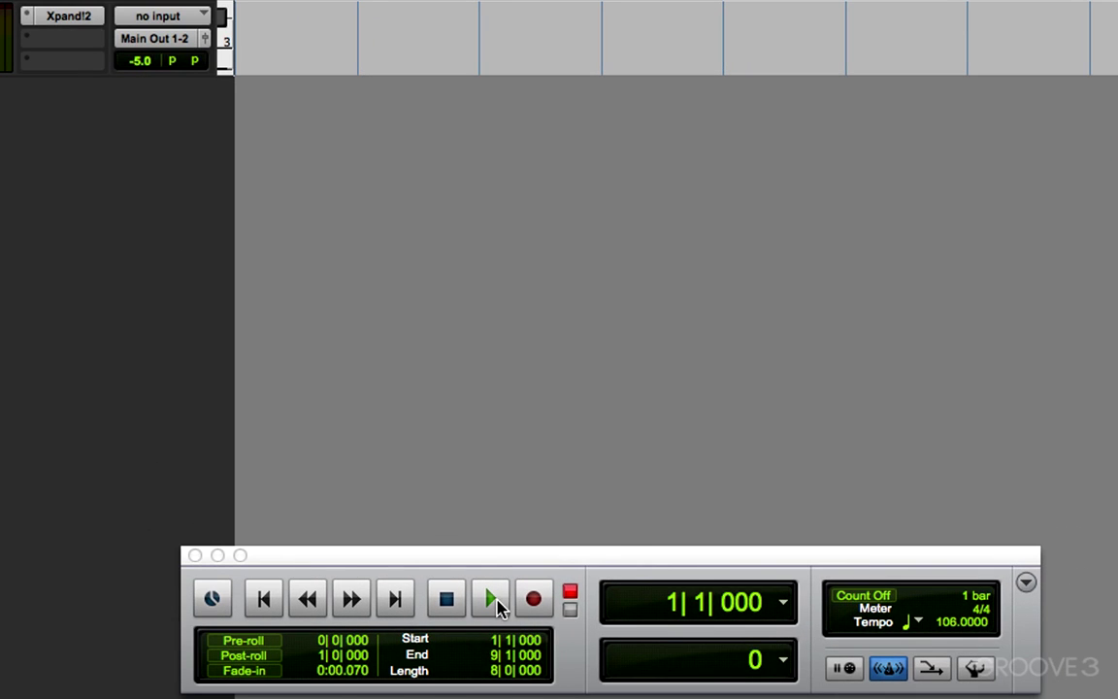
pyautogui.keyDown('ctrl'); pyautogui.click(493, 602); pyautogui.keyUp('ctrl')
pyautogui.keyDown('ctrl'); pyautogui.click(491, 603); pyautogui.keyUp('ctrl')
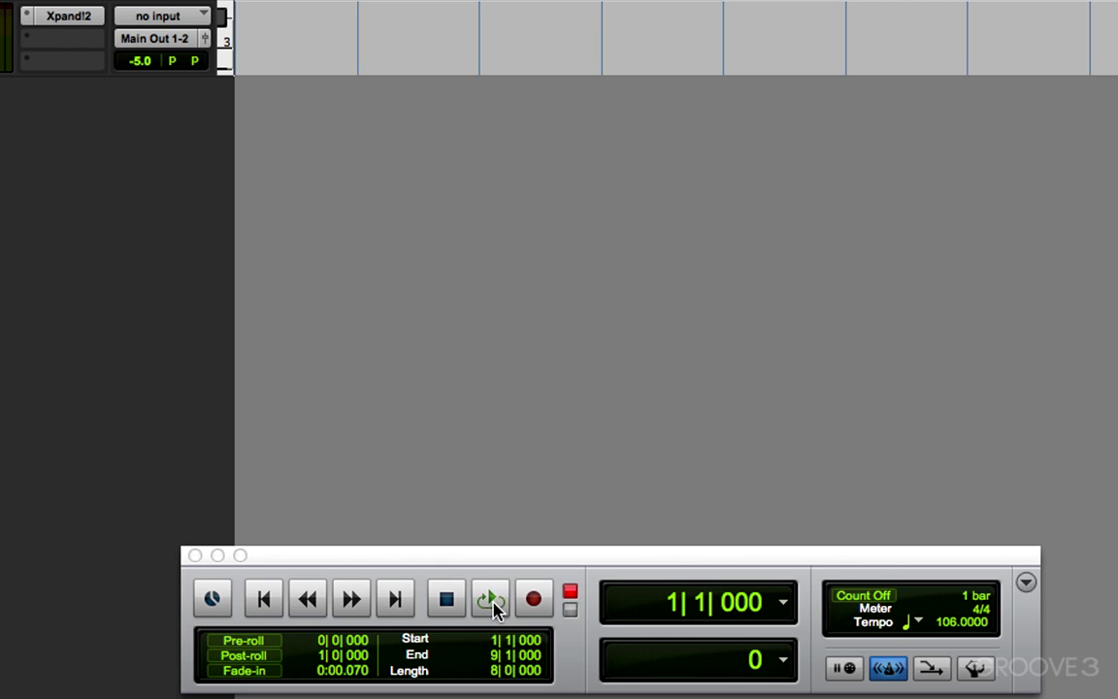
pyautogui.click(932, 670)
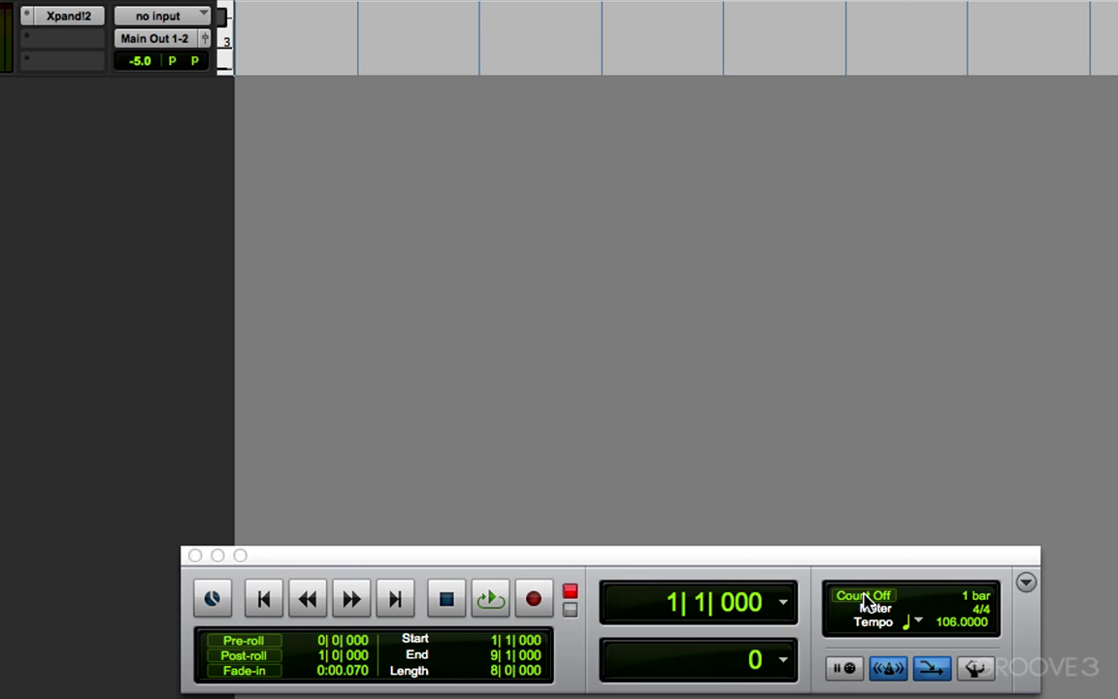
pyautogui.click(845, 668)
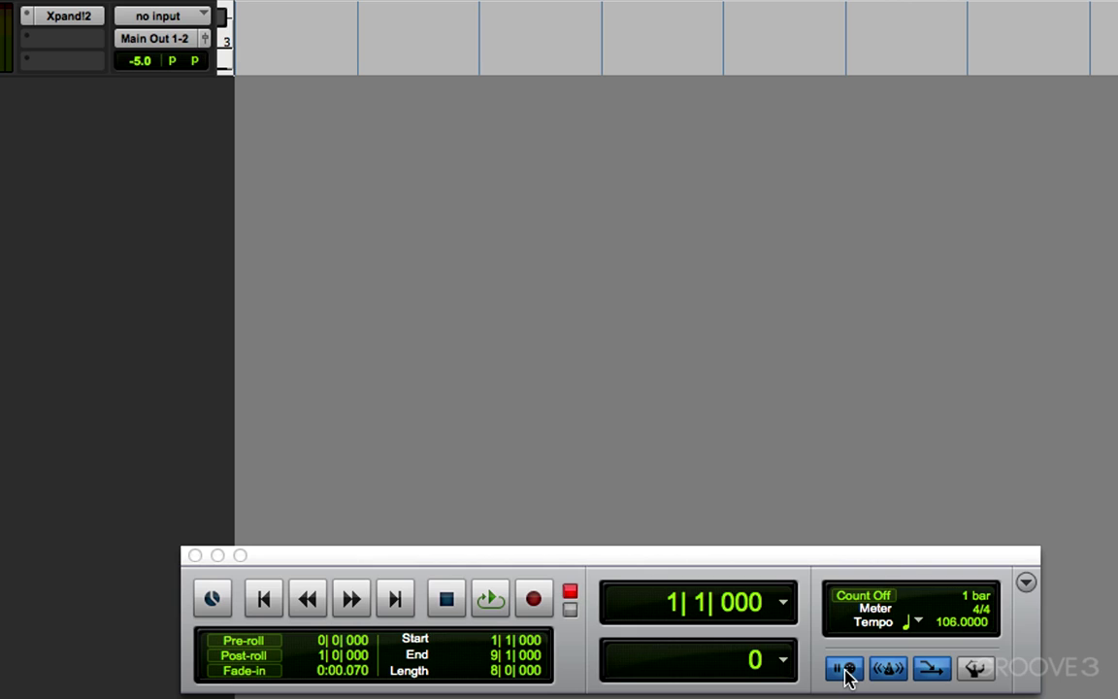
pyautogui.click(844, 670)
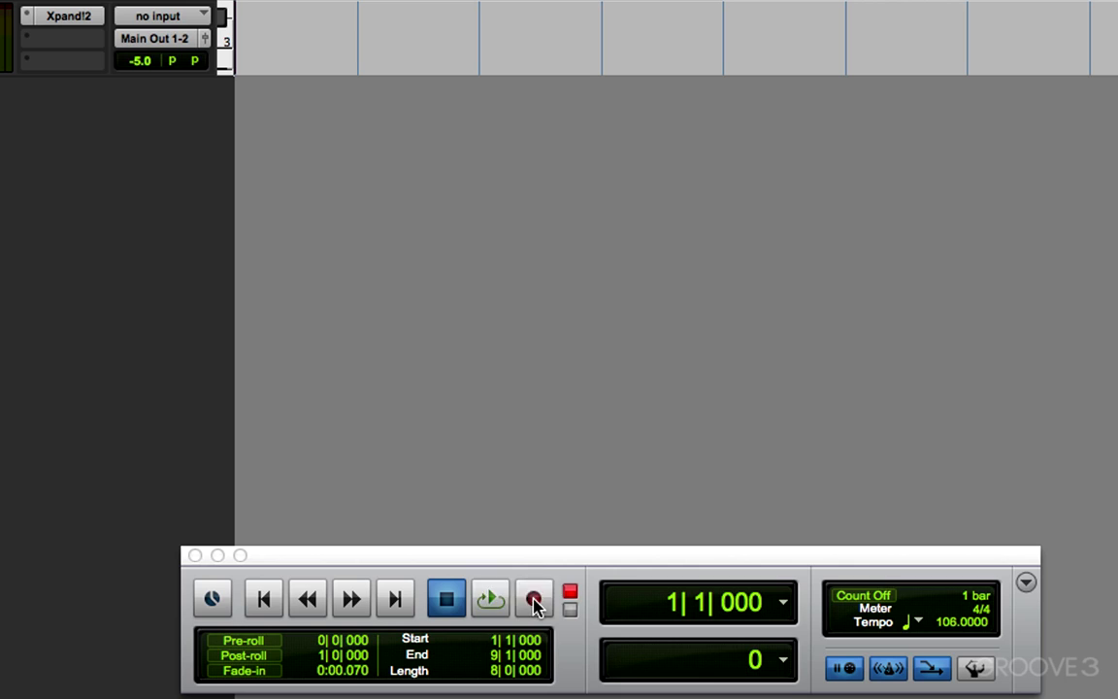
# Start loop recording on the Drums track to capture the eight-bar Drums-03 clip
pyautogui.click(534, 602)
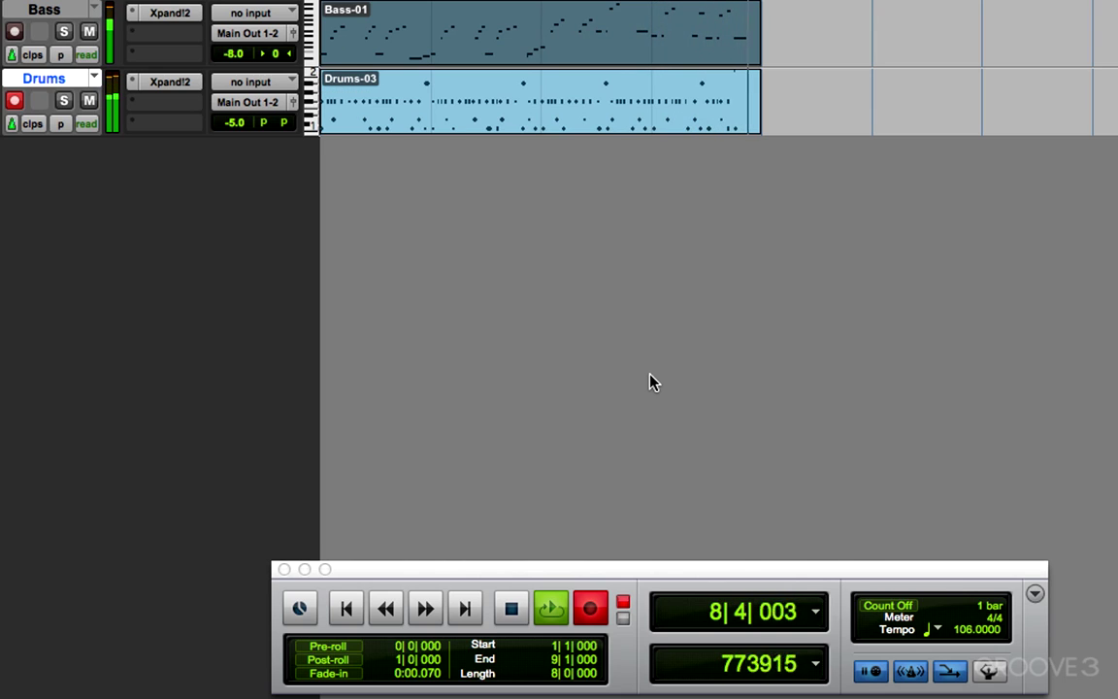
# Stop recording, turn off the metronome click, and play back the recorded drum loop
pyautogui.press('space')
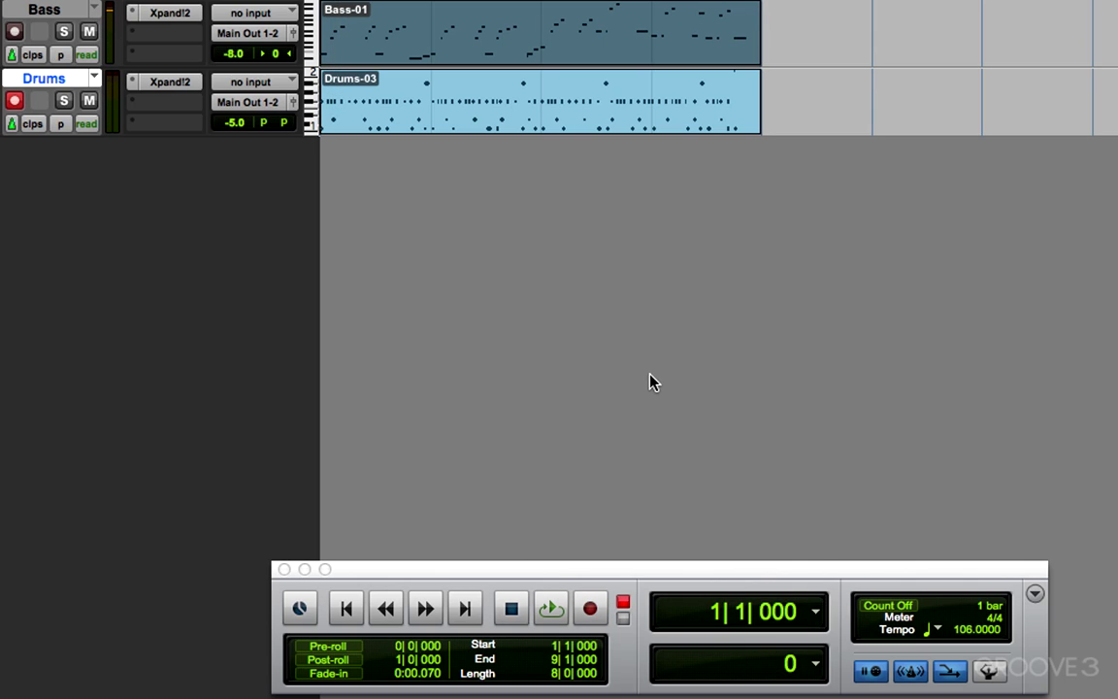
pyautogui.click(909, 670)
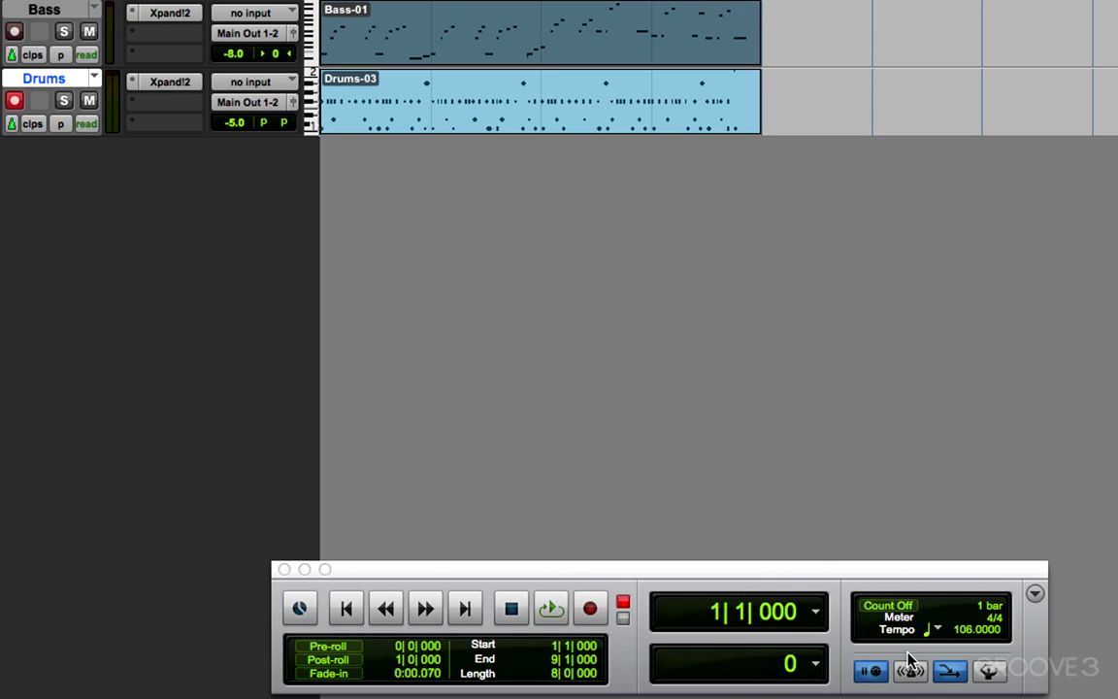
pyautogui.press('space')
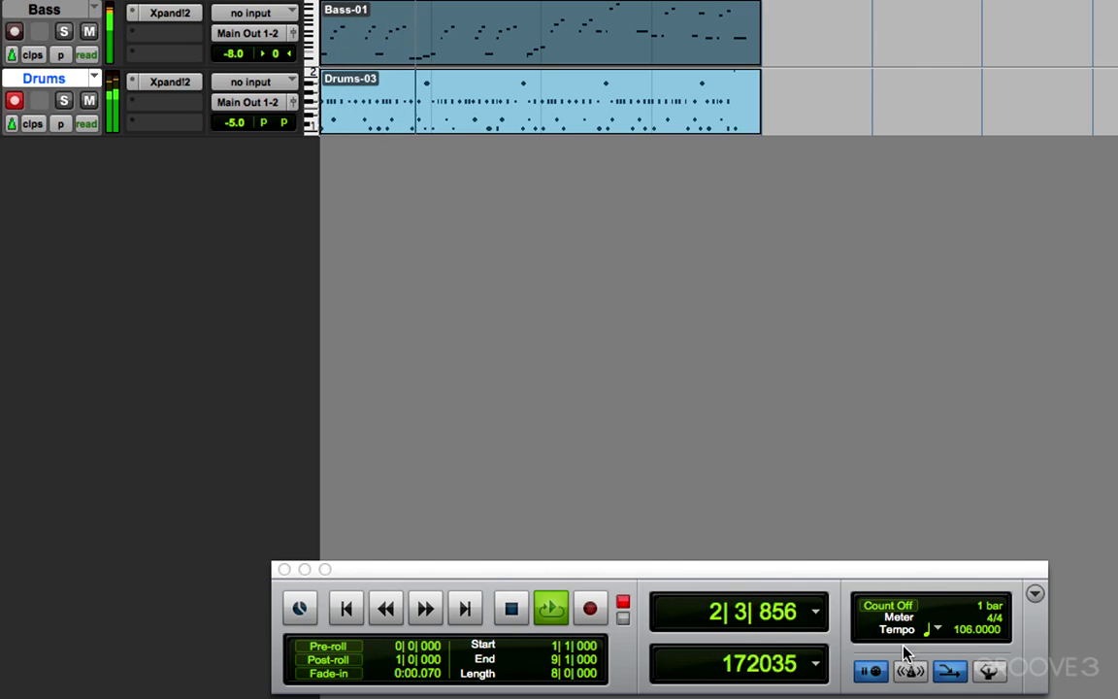
pyautogui.press('space')
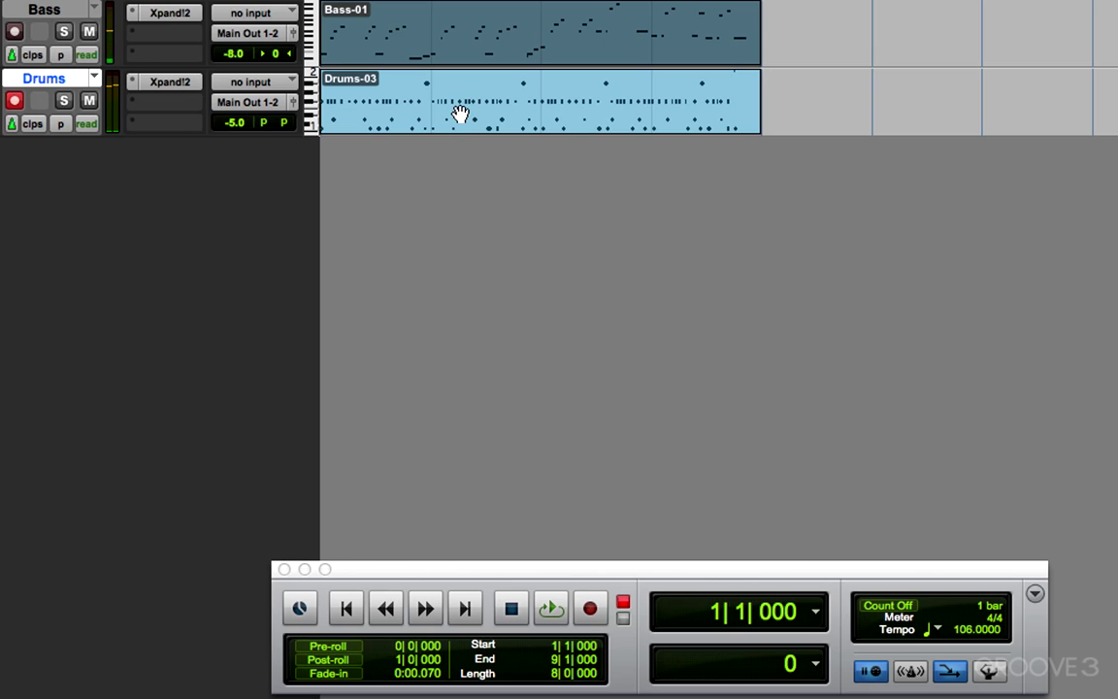
# Select the Drums-03 clip and bring up the Window menu
pyautogui.click(460, 114)
pyautogui.hotkey('shift', 'r')
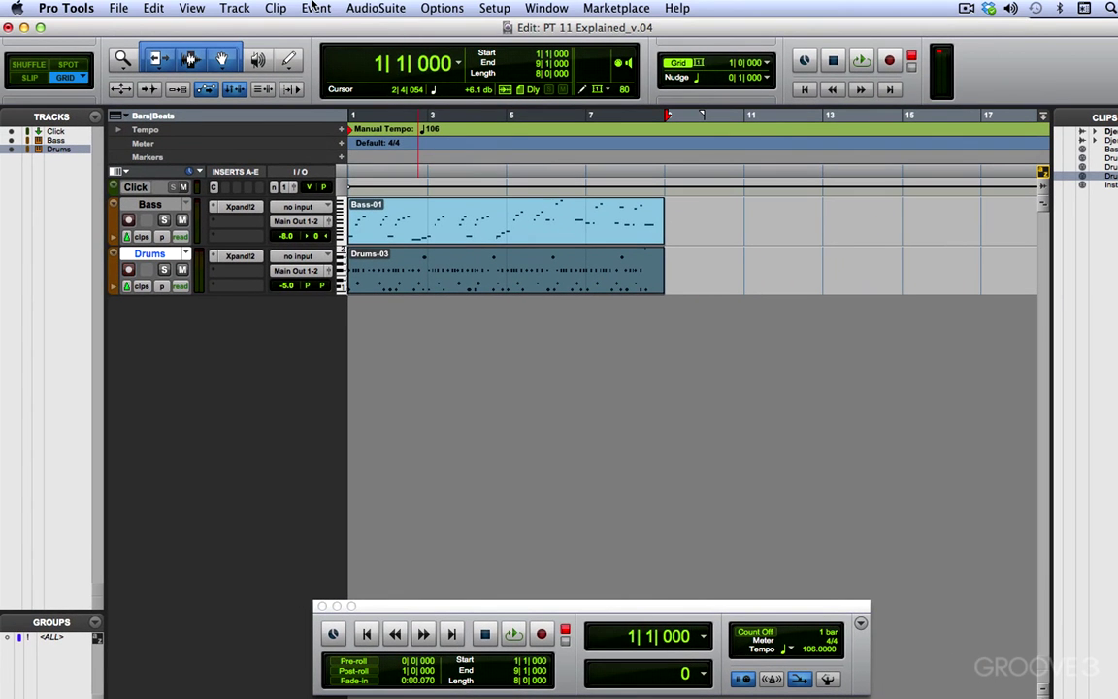
pyautogui.click(314, 8)
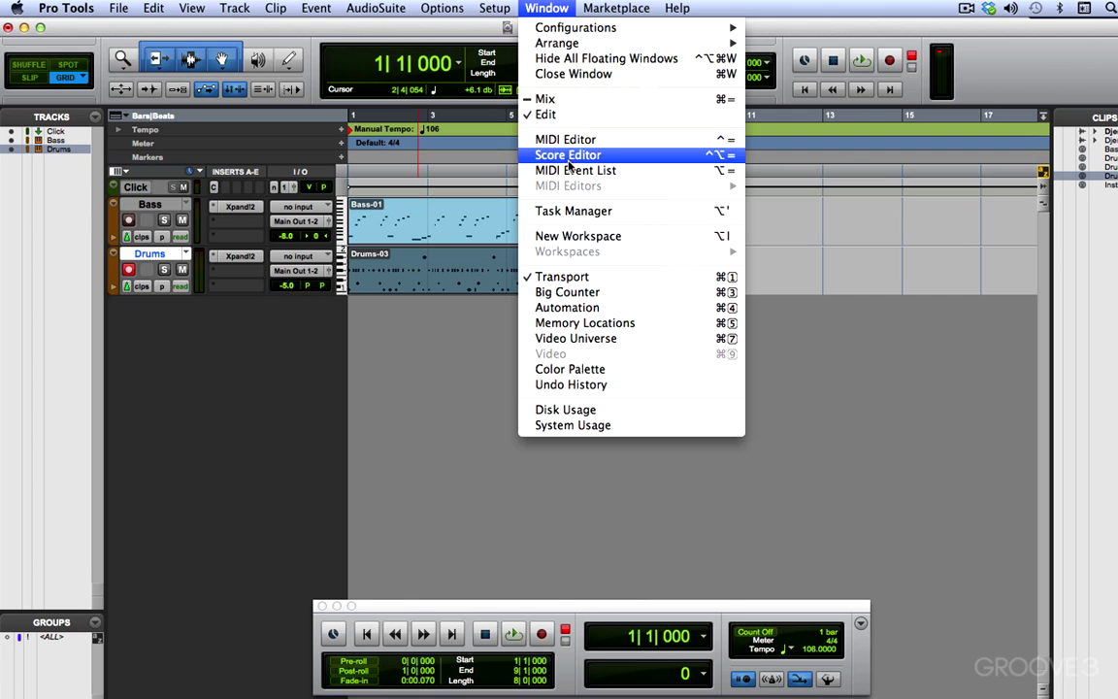
# In the MIDI Event List, move the D1 note from 1|1|733 to 1|2|000, then close it
pyautogui.click(539, 170)
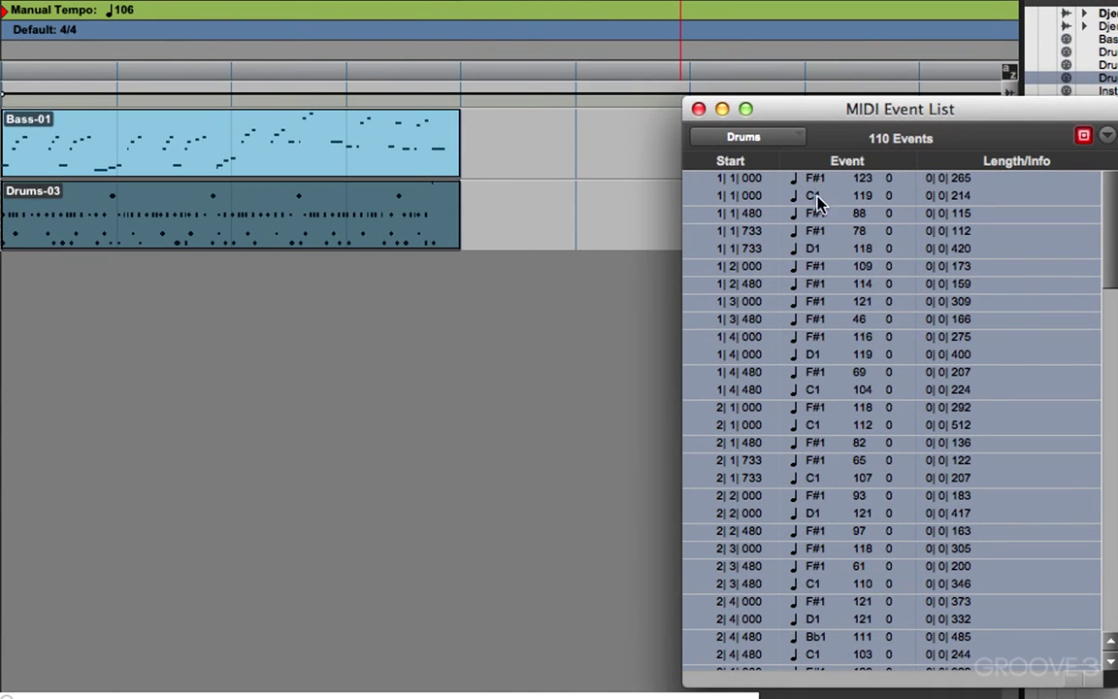
pyautogui.click(735, 252)
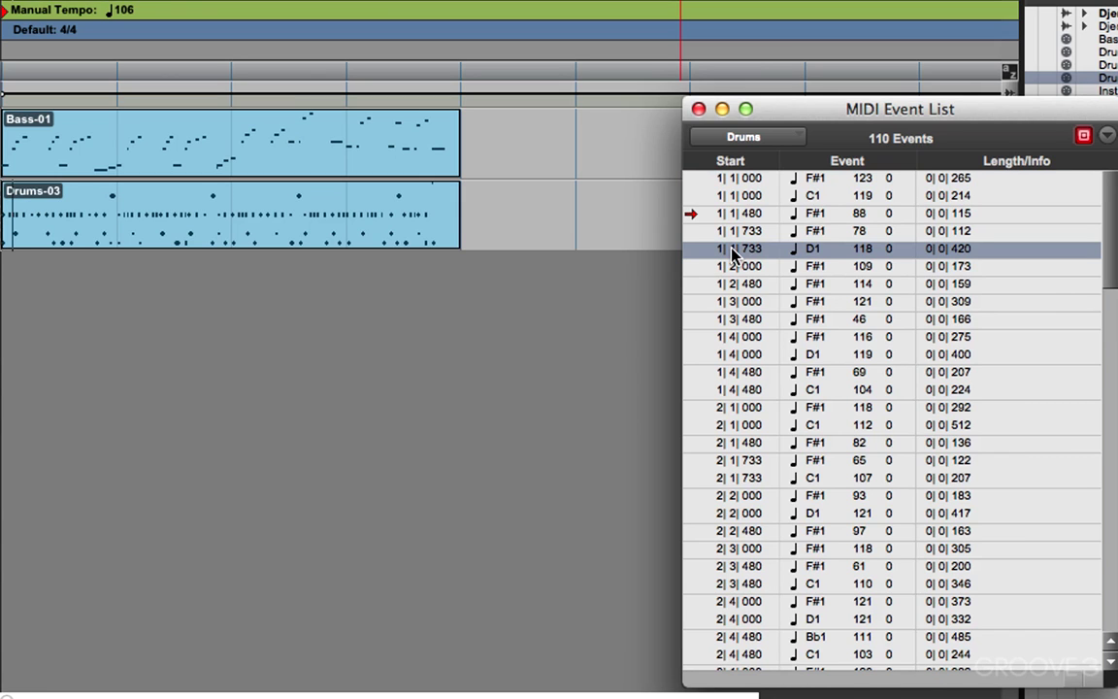
pyautogui.click(741, 251)
pyautogui.press('Right')
pyautogui.write('2')
pyautogui.press('Right')
pyautogui.press('Return')
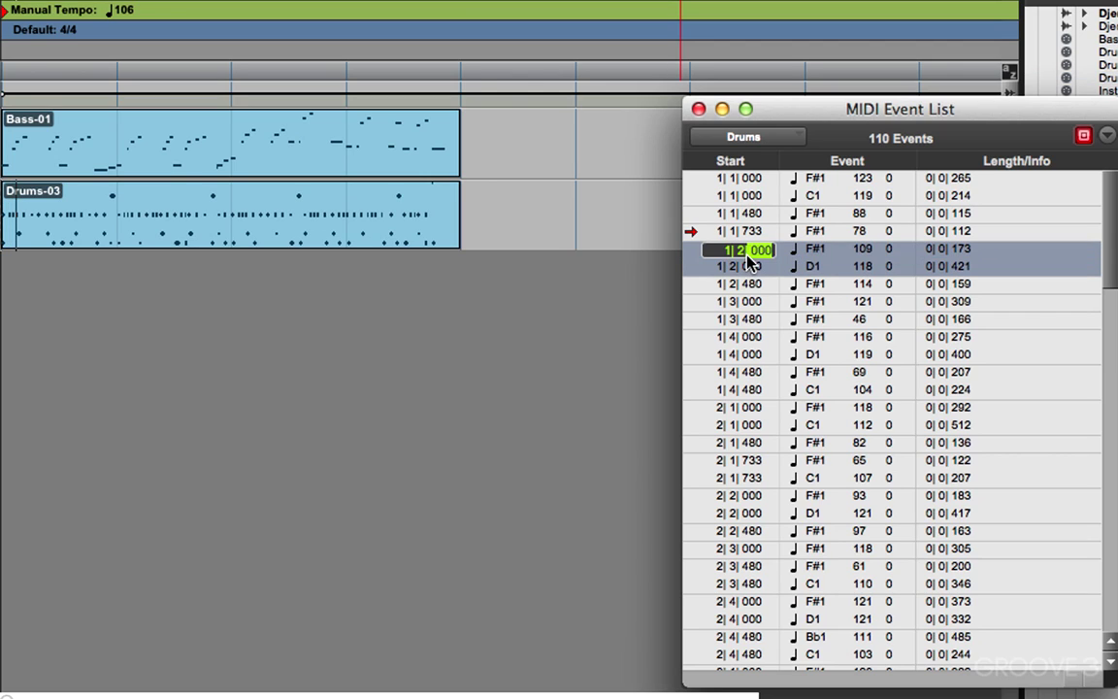
pyautogui.press('Return')
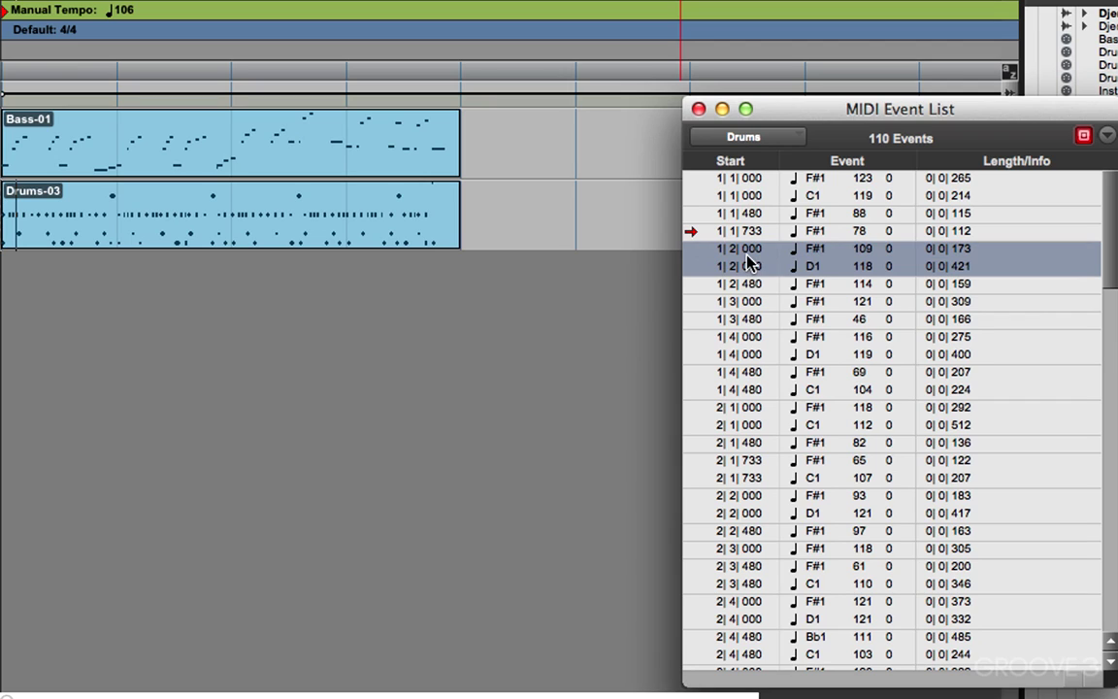
pyautogui.click(699, 109)
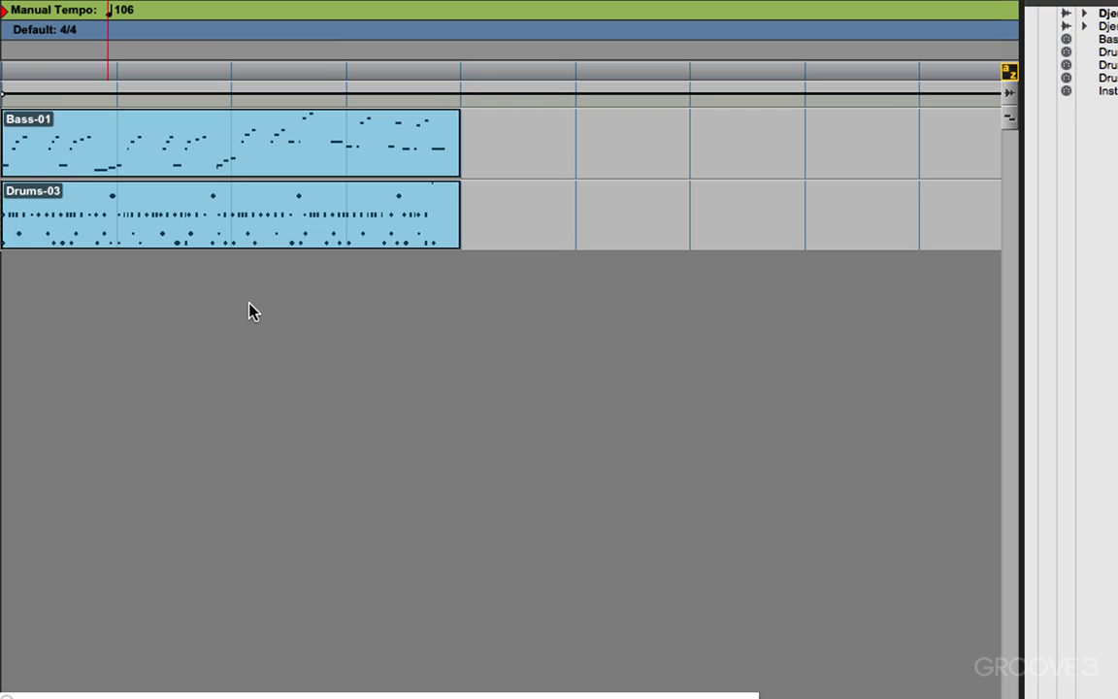
# Open Drums-03's event list with Option+= and set the C#2 hit at 8|3|000 to velocity 62
pyautogui.click(237, 238)
pyautogui.click(237, 239)
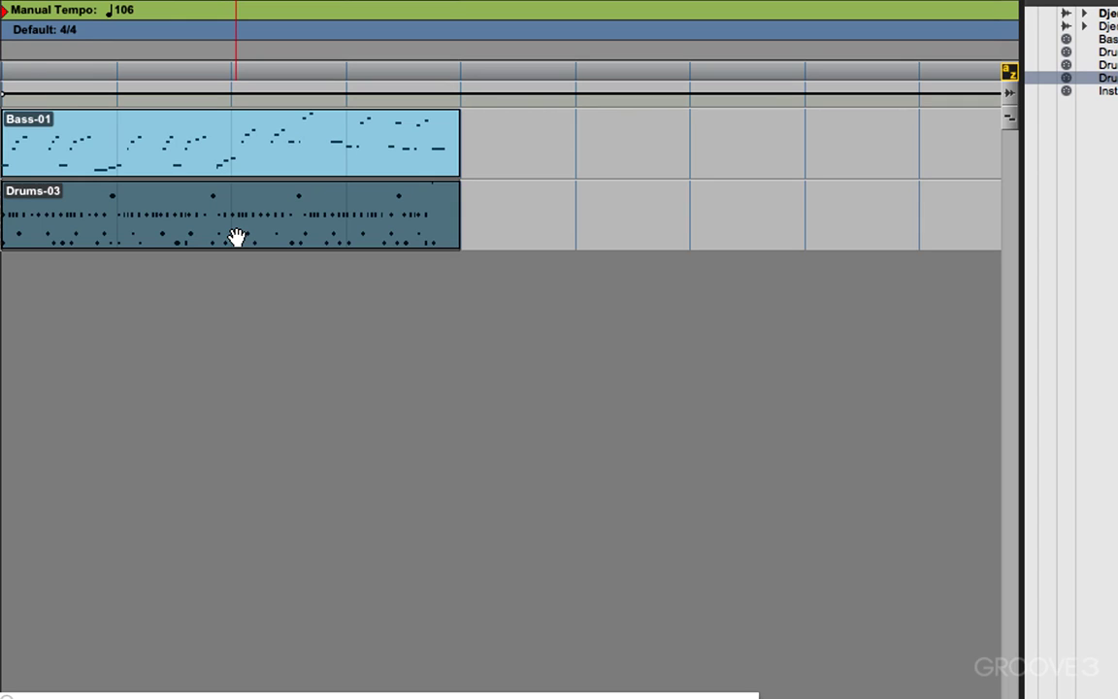
pyautogui.hotkey('alt', '=')
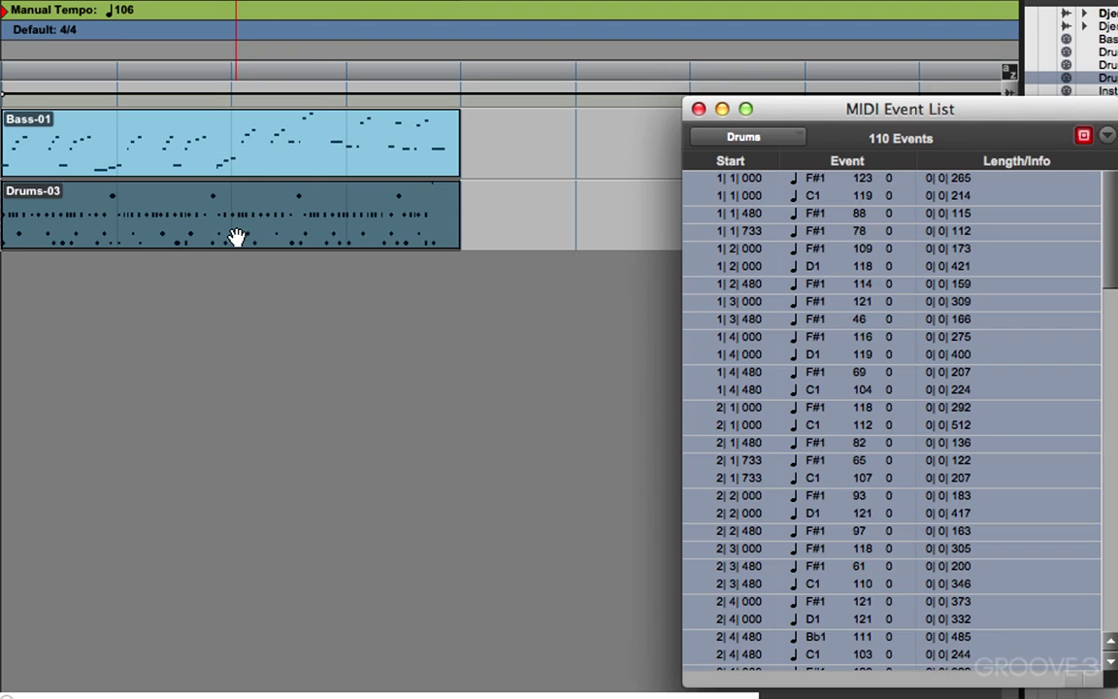
pyautogui.scroll(-15, 1078, 499)
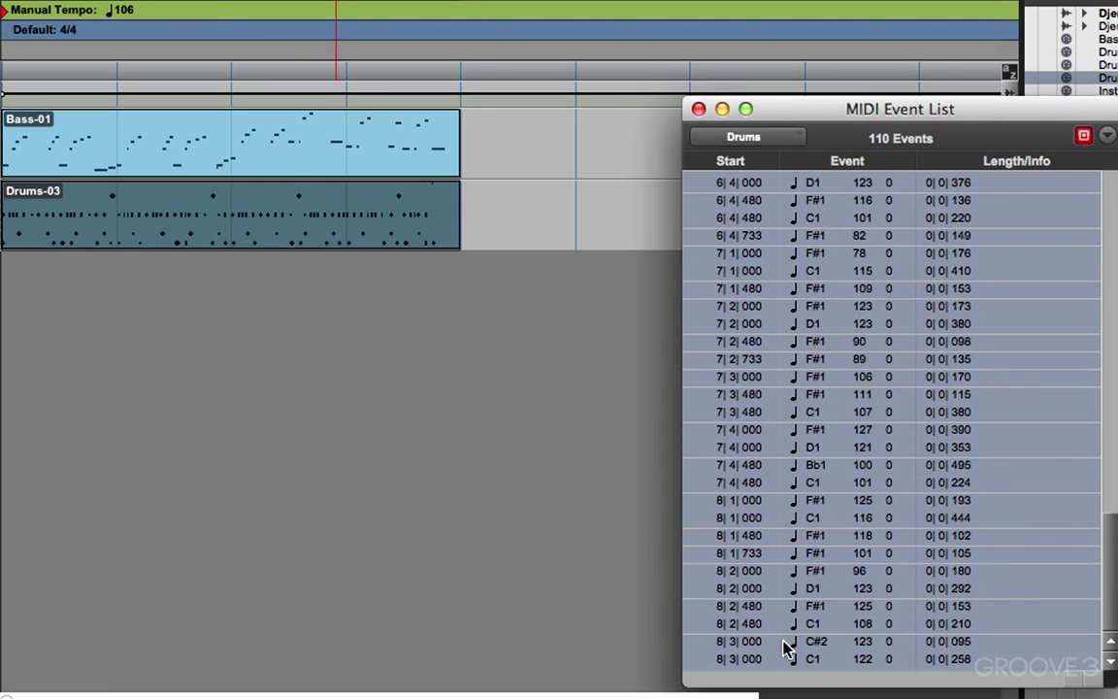
pyautogui.click(863, 642)
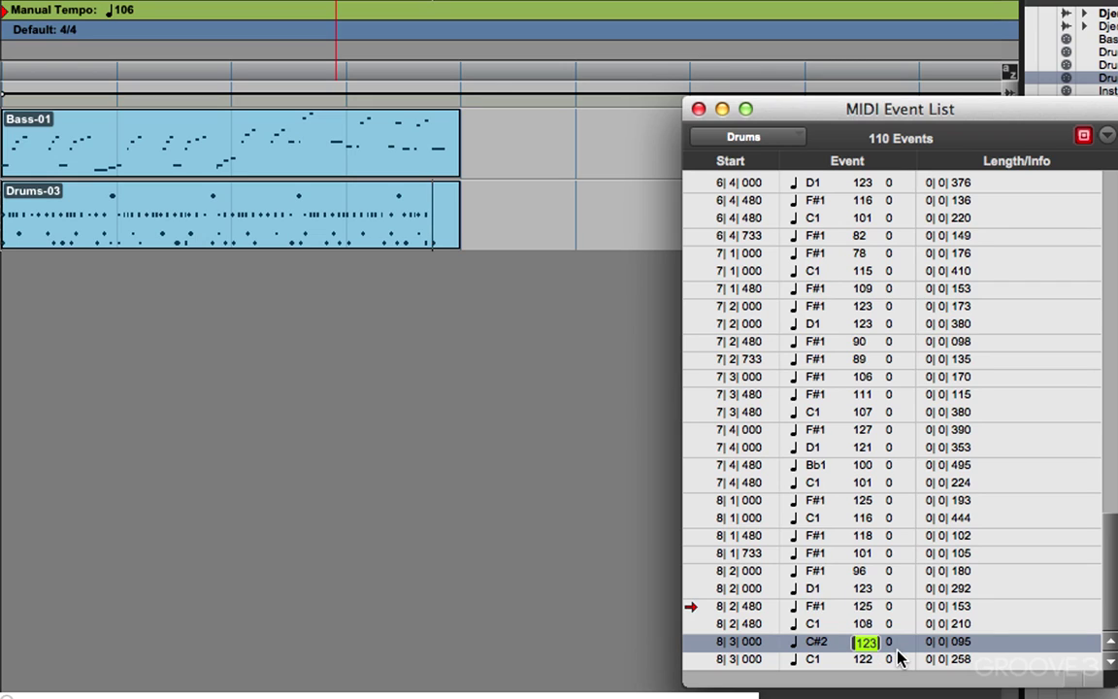
pyautogui.write('62')
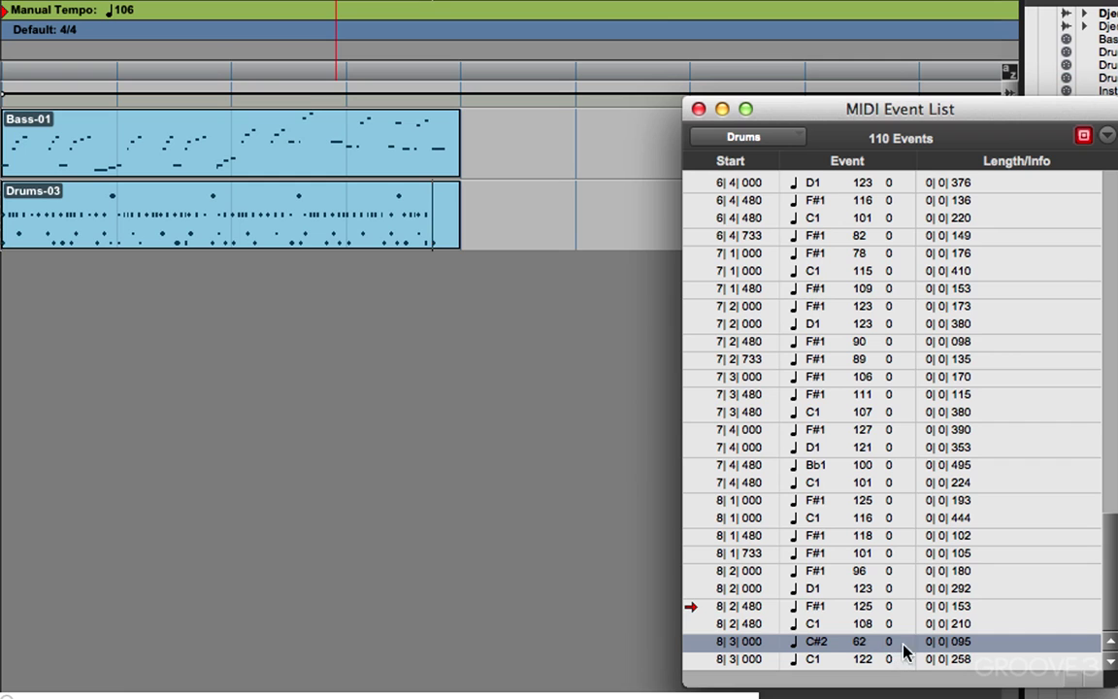
pyautogui.click(668, 108)
# Close the event list, audition the drums from bar 8, then turn off MIDI Merge in the Transport
pyautogui.click(699, 109)
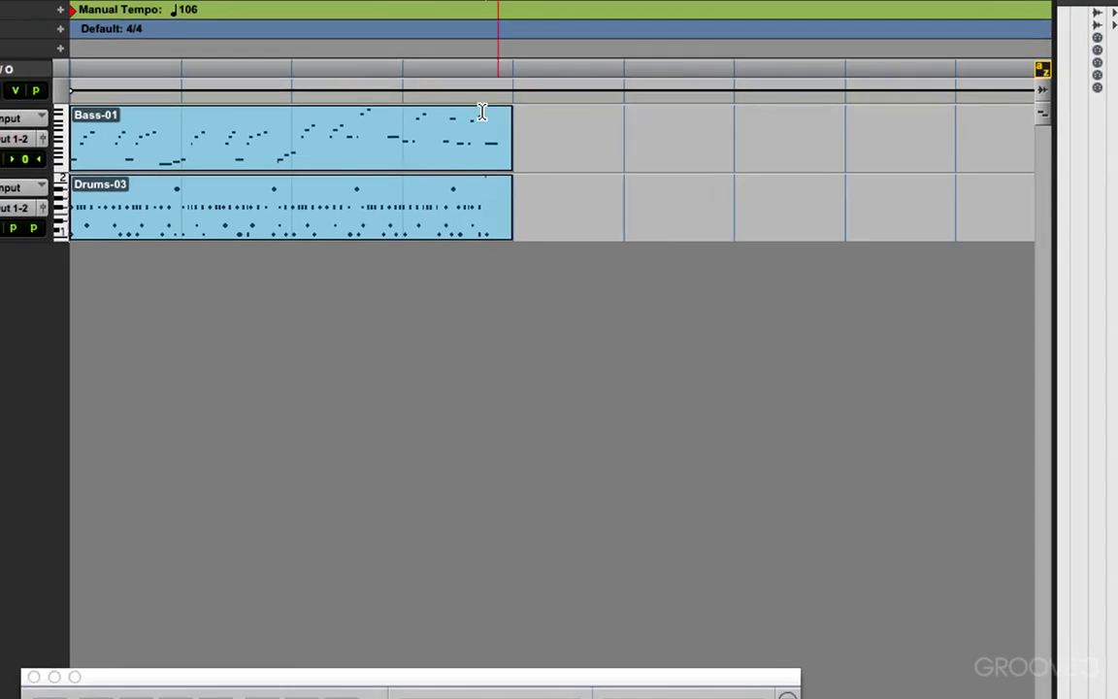
pyautogui.click(398, 131)
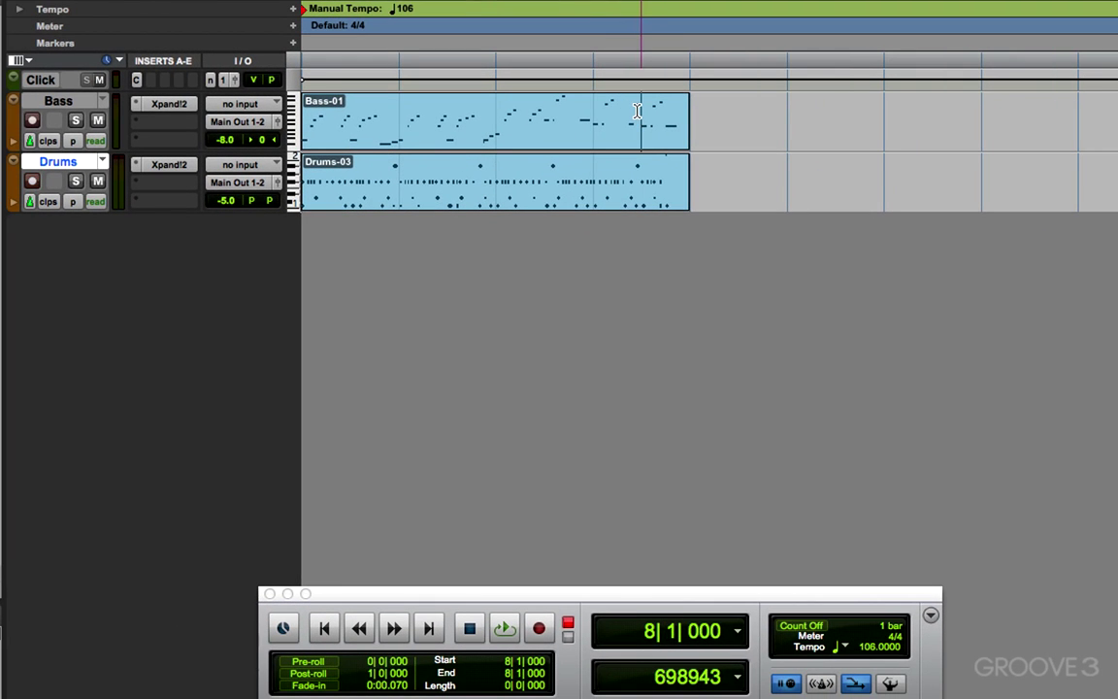
pyautogui.press('space')
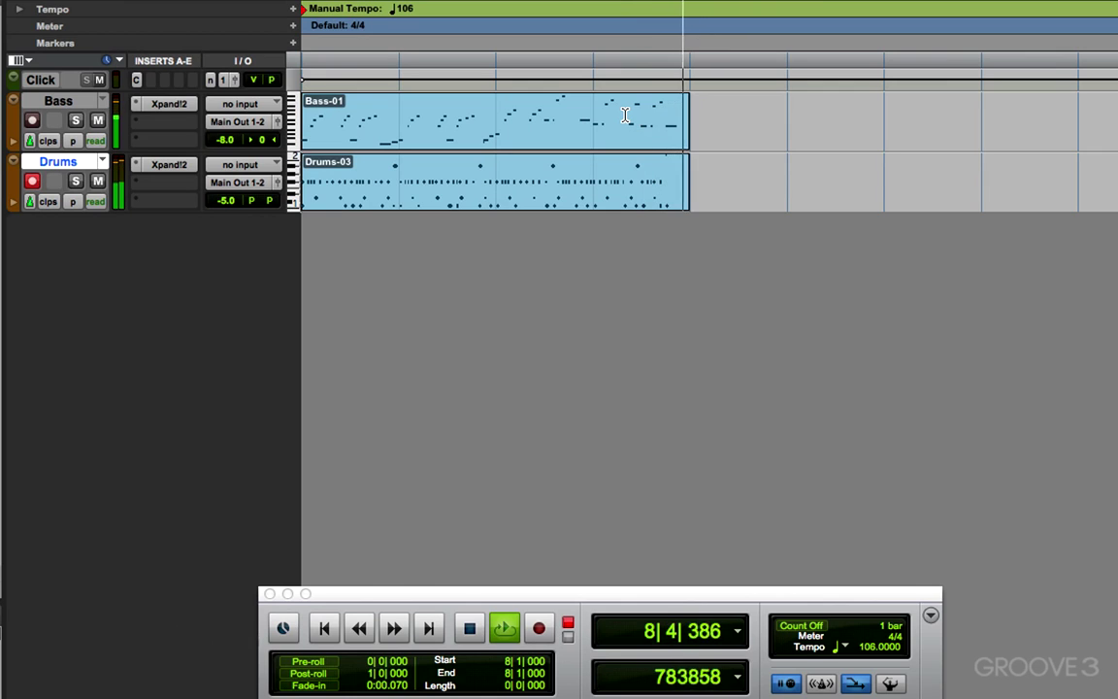
pyautogui.press('space')
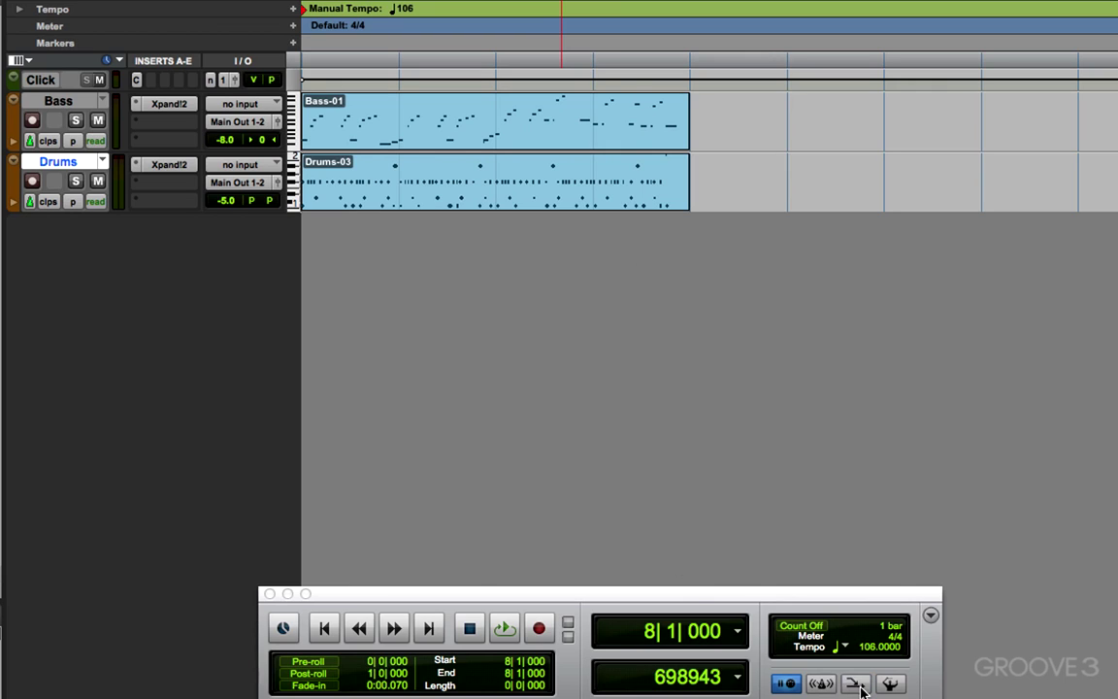
pyautogui.click(783, 683)
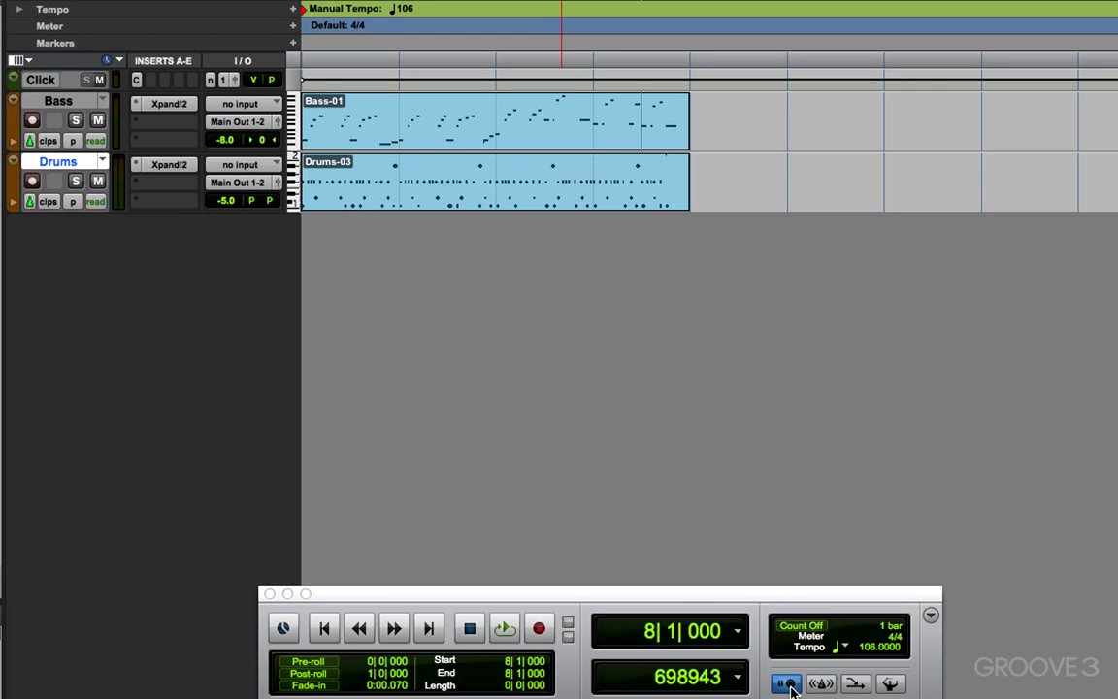